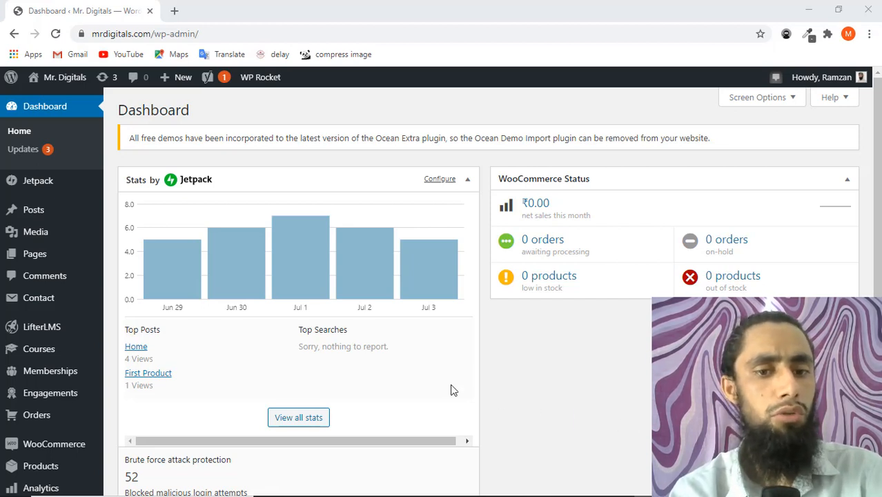
Open the Add Plugins page through Plugins > Add New in the admin sidebar.
{"action": "left_click", "coordinate": [523, 374]}
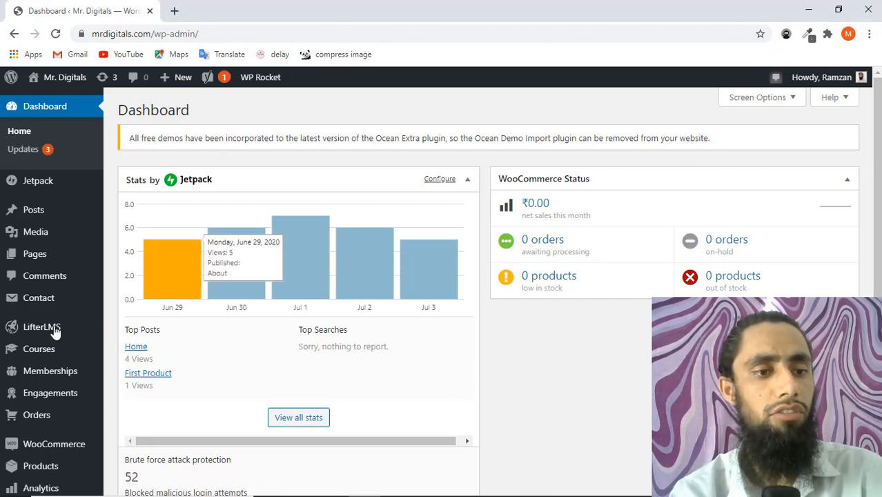
{"action": "mouse_move", "coordinate": [36, 338]}
{"action": "scroll", "coordinate": [36, 338], "scroll_direction": "down", "scroll_amount": 4}
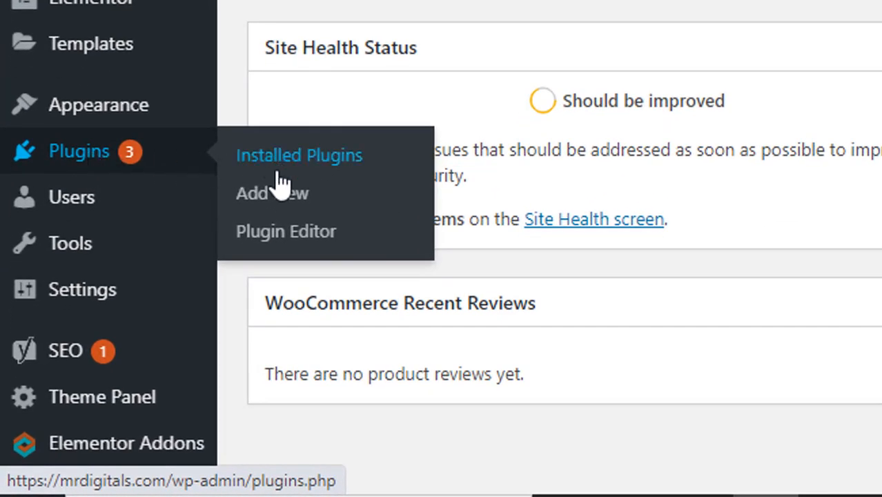
{"action": "left_click", "coordinate": [276, 195]}
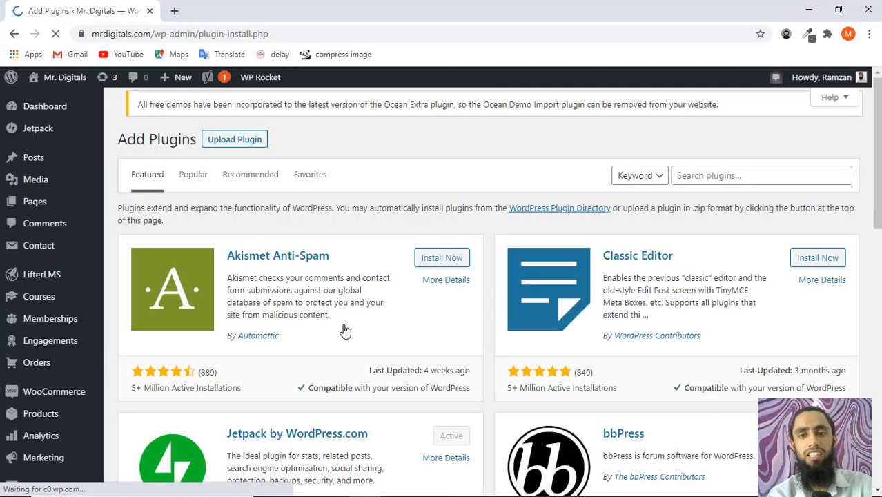
Search plugins for 'payoneer' and install Payment Gateway Payoneer For WooCommerce.
{"action": "left_click", "coordinate": [740, 187]}
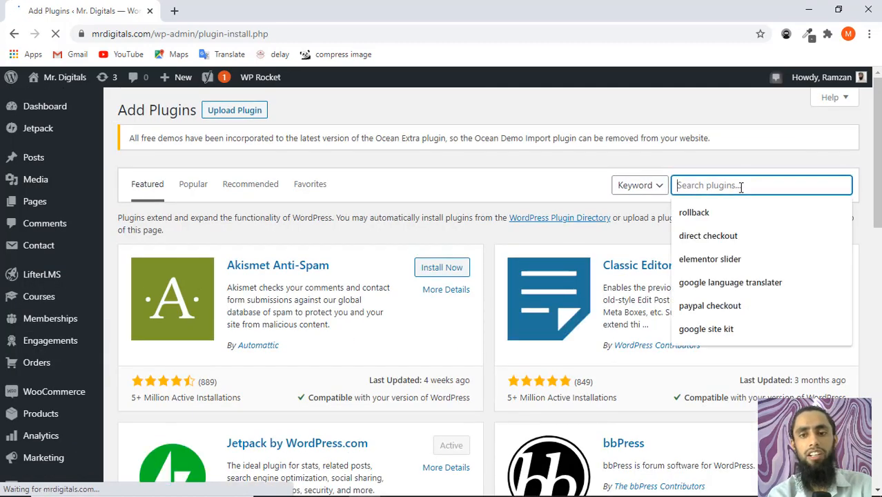
{"action": "type", "text": "pay"}
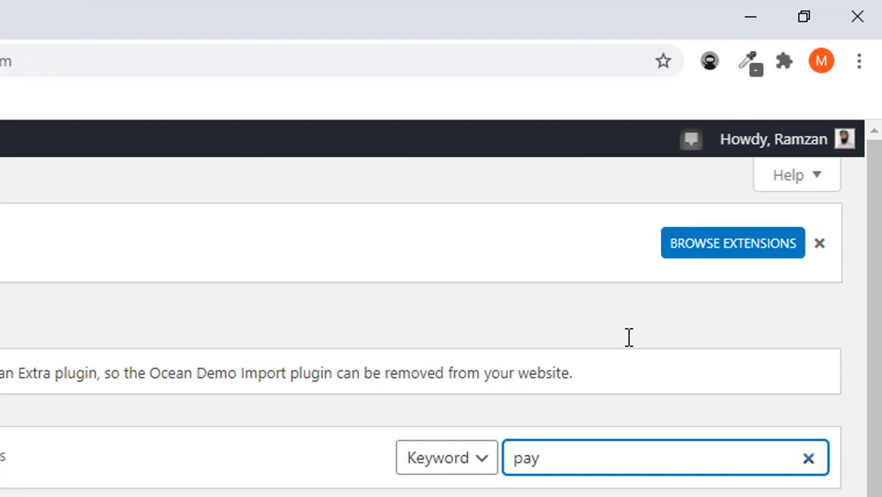
{"action": "type", "text": "oneer"}
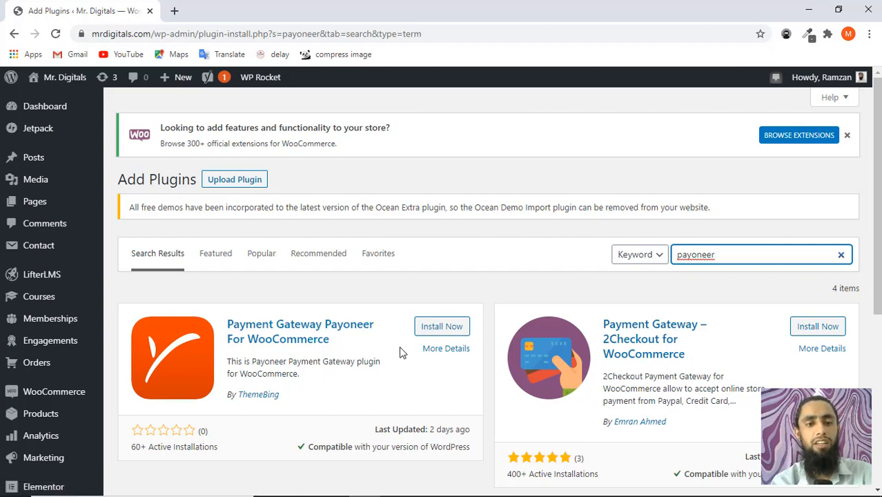
{"action": "left_click", "coordinate": [441, 327]}
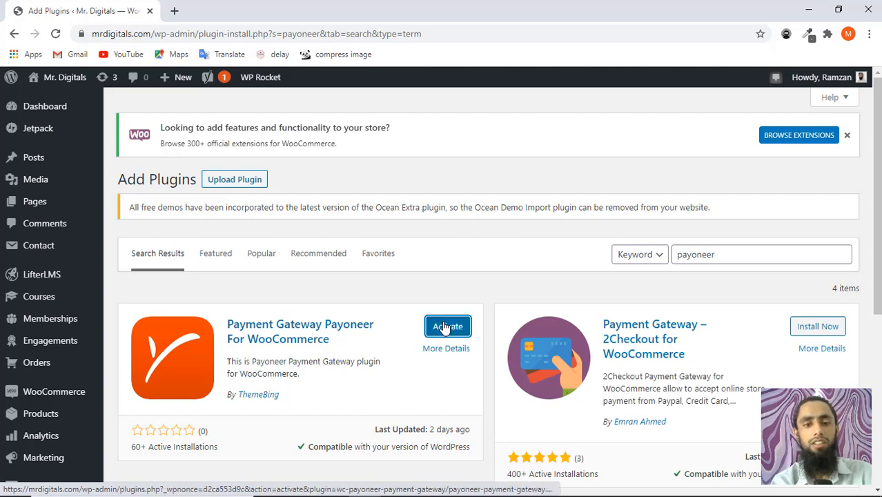
Activate the Payoneer For WooCommerce plugin and check that it is listed as active.
{"action": "left_click", "coordinate": [448, 332]}
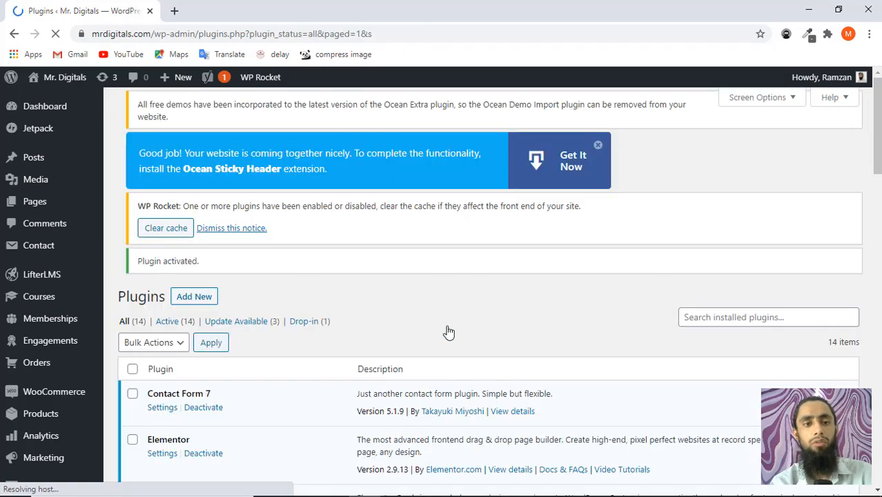
{"action": "scroll", "coordinate": [296, 344], "scroll_direction": "down", "scroll_amount": 7}
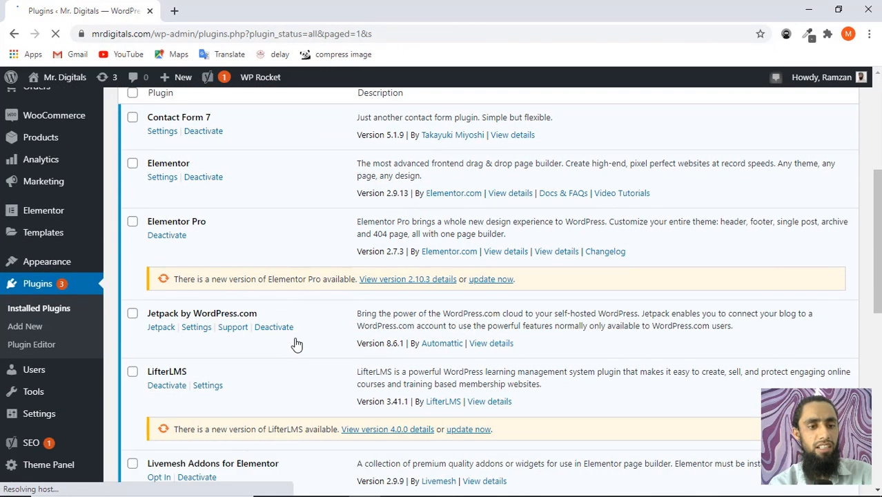
{"action": "scroll", "coordinate": [296, 343], "scroll_direction": "down", "scroll_amount": 3}
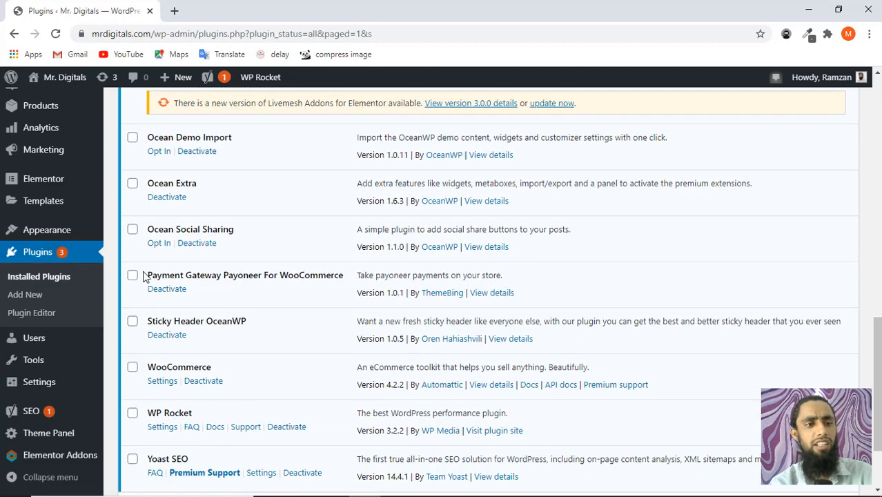
{"action": "mouse_move", "coordinate": [66, 235]}
{"action": "scroll", "coordinate": [66, 236], "scroll_direction": "up", "scroll_amount": 3}
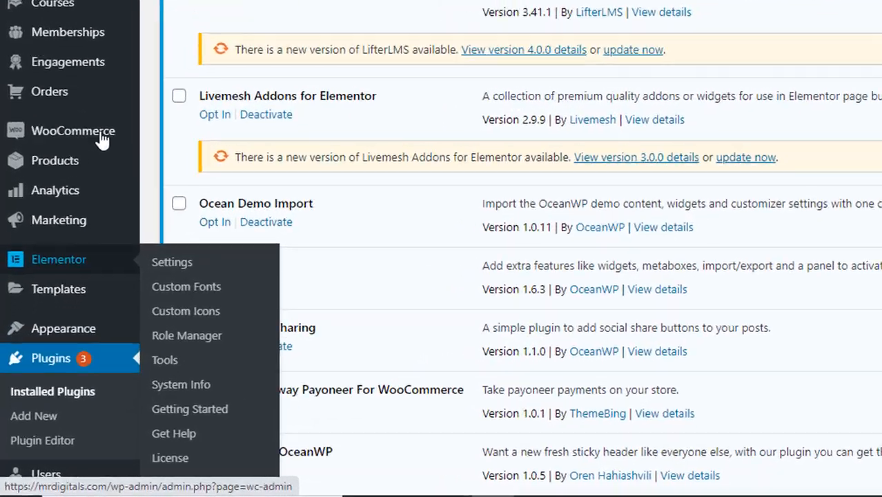
{"action": "mouse_move", "coordinate": [96, 136]}
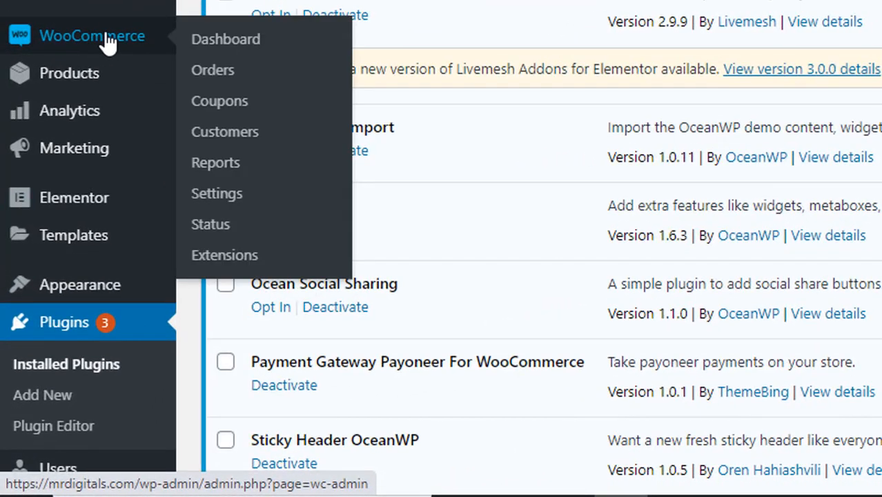
Turn on the Payoneer Gateway toggle under WooCommerce Settings > Payments and save changes.
{"action": "left_click", "coordinate": [218, 195]}
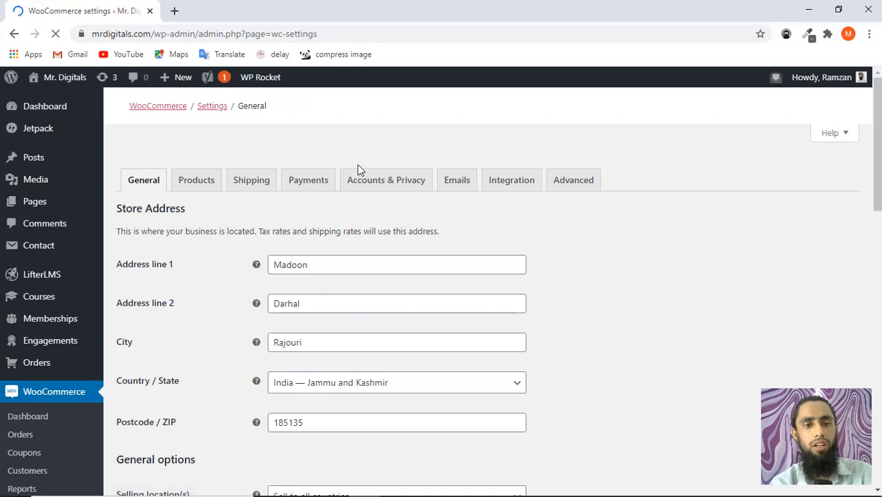
{"action": "left_click", "coordinate": [309, 181]}
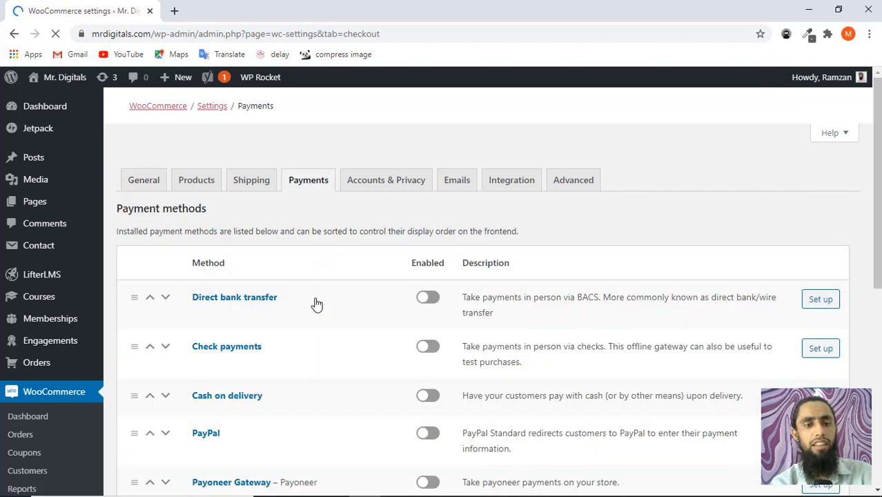
{"action": "scroll", "coordinate": [314, 305], "scroll_direction": "down", "scroll_amount": 4}
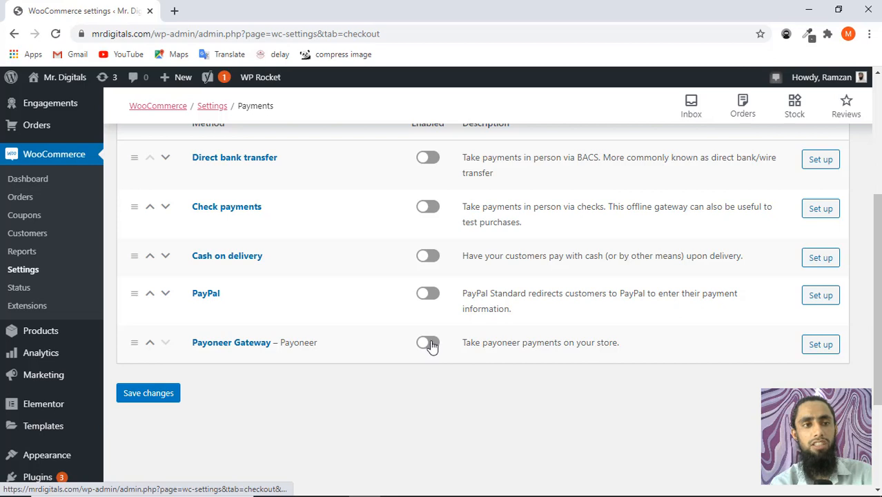
{"action": "left_click", "coordinate": [428, 345]}
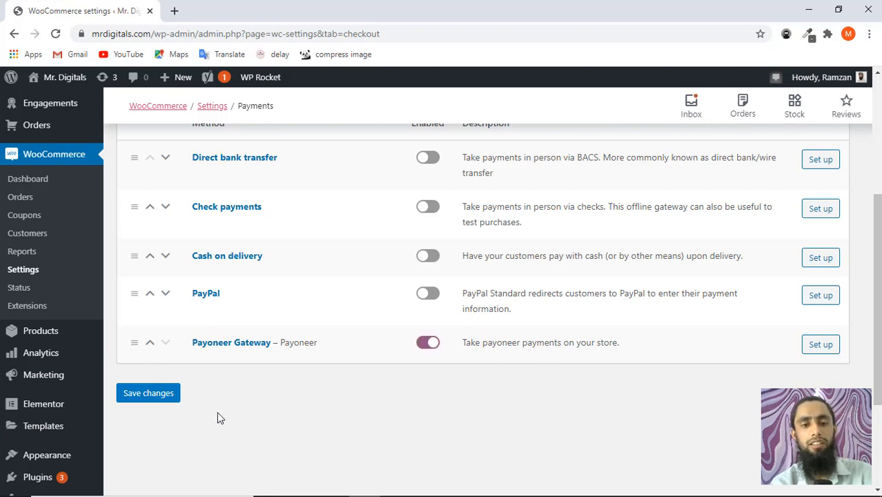
{"action": "left_click", "coordinate": [147, 393]}
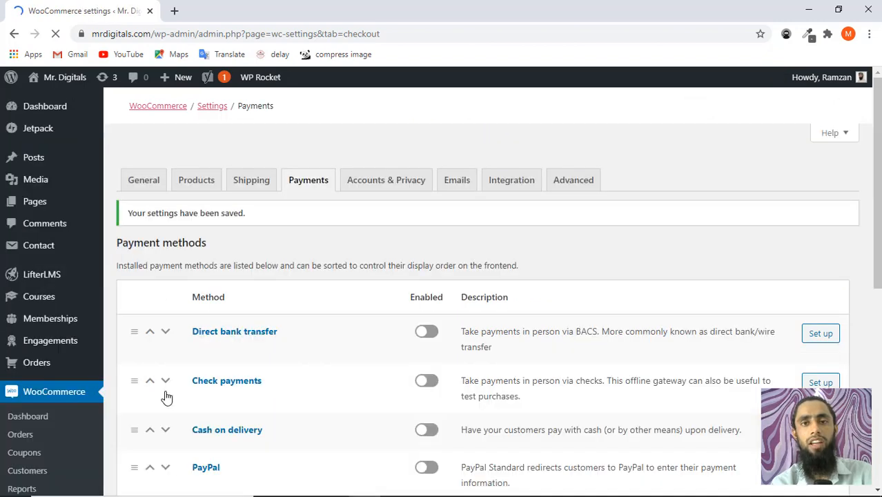
{"action": "scroll", "coordinate": [412, 376], "scroll_direction": "down", "scroll_amount": 4}
{"action": "scroll", "coordinate": [413, 376], "scroll_direction": "down", "scroll_amount": 2}
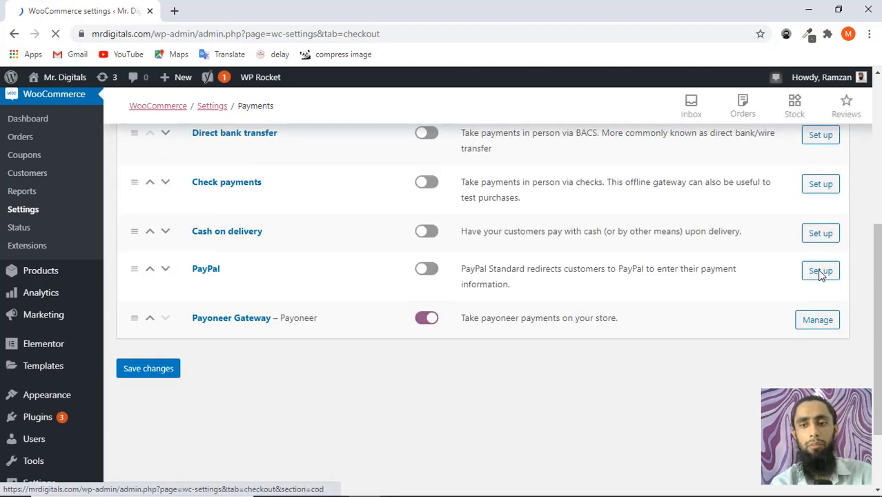
Open the Payoneer Gateway settings and set the order status to Processing.
{"action": "left_click", "coordinate": [814, 324]}
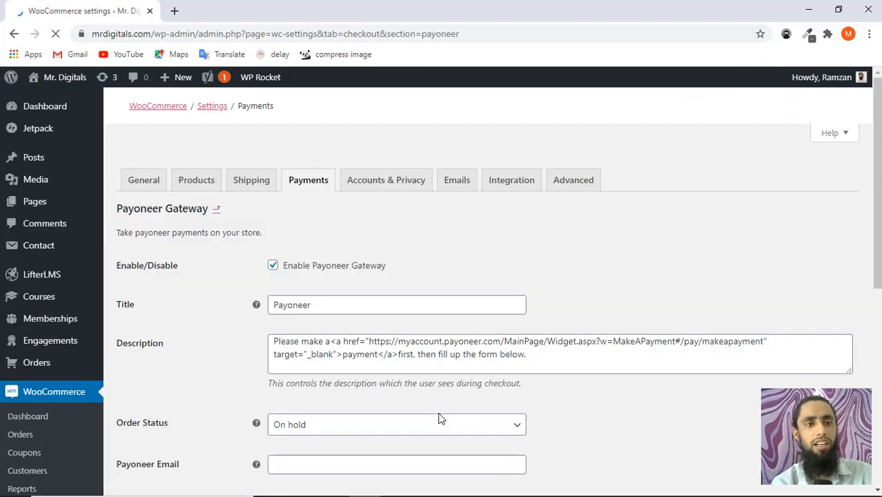
{"action": "scroll", "coordinate": [440, 419], "scroll_direction": "down", "scroll_amount": 3}
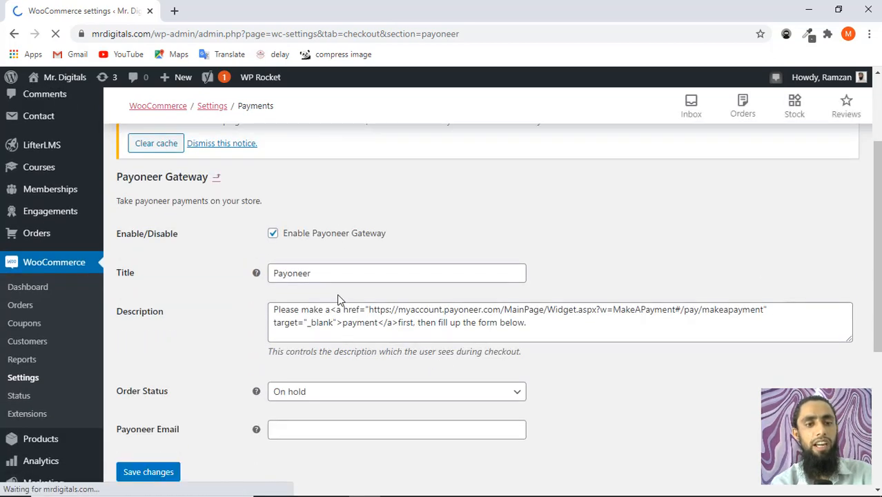
{"action": "scroll", "coordinate": [331, 298], "scroll_direction": "down", "scroll_amount": 3}
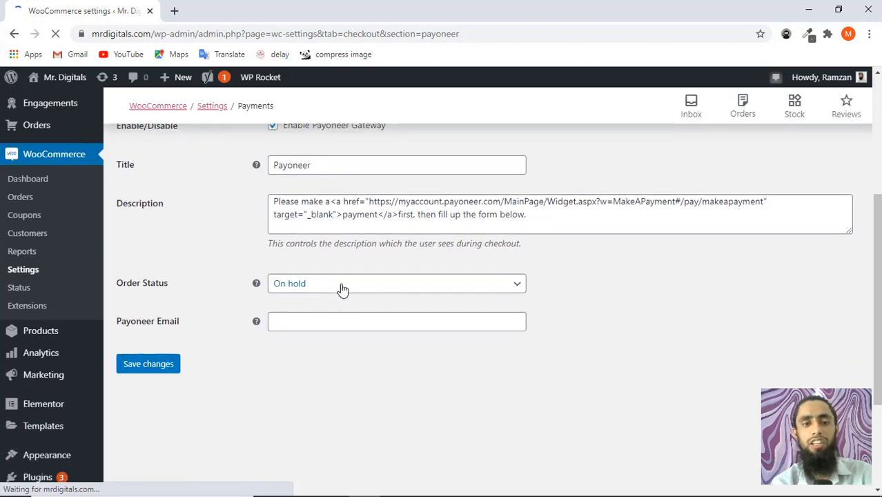
{"action": "left_click", "coordinate": [341, 289]}
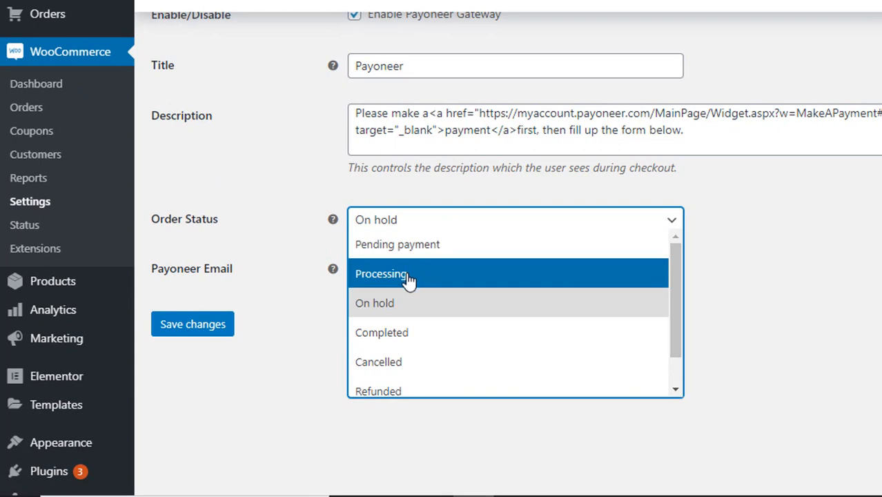
{"action": "left_click", "coordinate": [409, 276]}
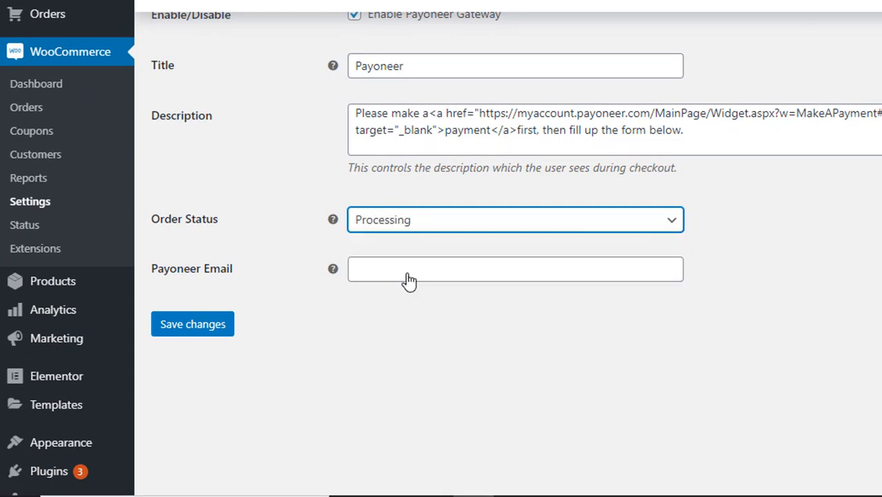
Enter the Payoneer account e-mail, correct its wrong digit, and save the gateway settings.
{"action": "left_click", "coordinate": [409, 279]}
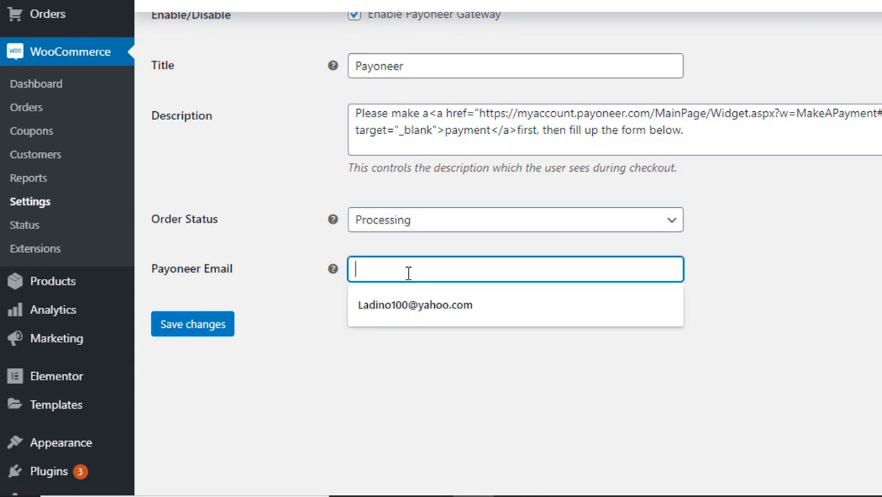
{"action": "left_click", "coordinate": [311, 327]}
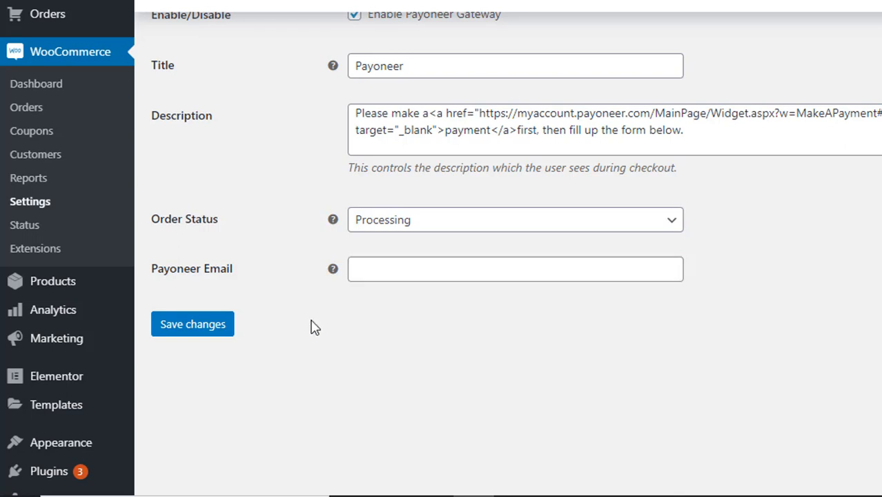
{"action": "left_click", "coordinate": [395, 269]}
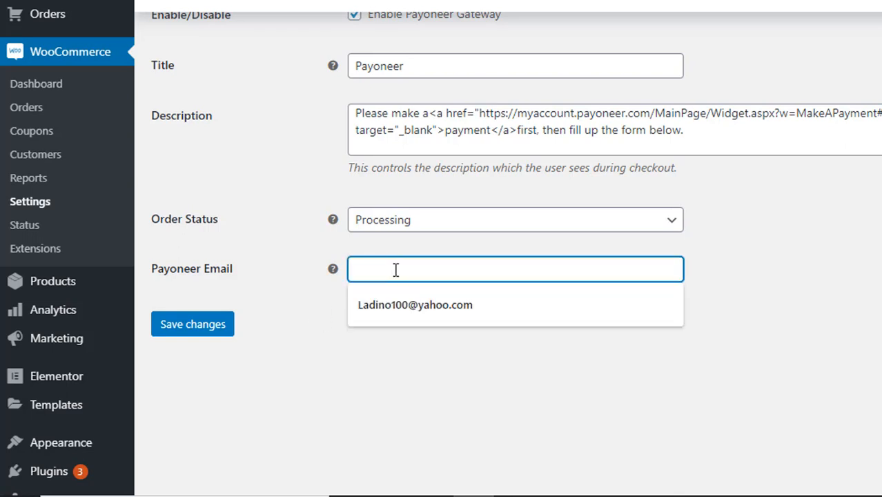
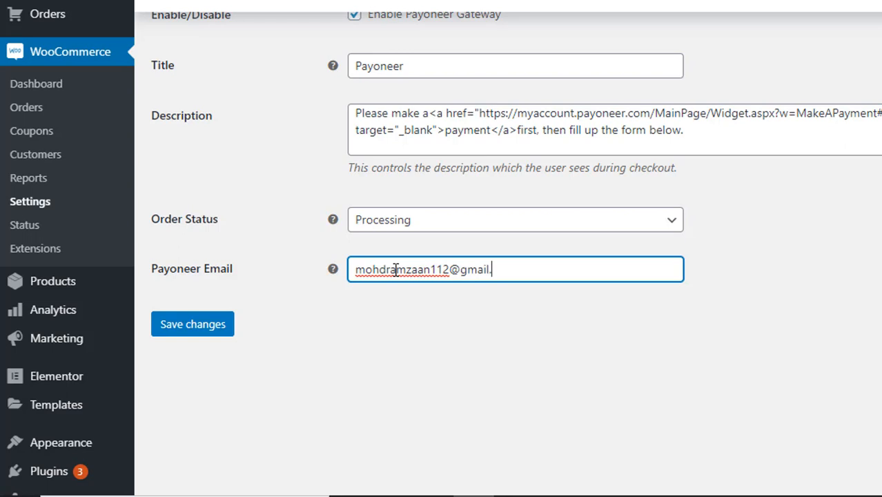
{"action": "key", "text": "Left"}
{"action": "key", "text": "Left"}
{"action": "key", "text": "Left"}
{"action": "key", "text": "Left"}
{"action": "key", "text": "Left"}
{"action": "key", "text": "Left"}
{"action": "key", "text": "Left"}
{"action": "key", "text": "Left"}
{"action": "key", "text": "Left"}
{"action": "key", "text": "Left"}
{"action": "key", "text": "Left"}
{"action": "key", "text": "BackSpace"}
{"action": "type", "text": "2"}
{"action": "left_click", "coordinate": [207, 324]}
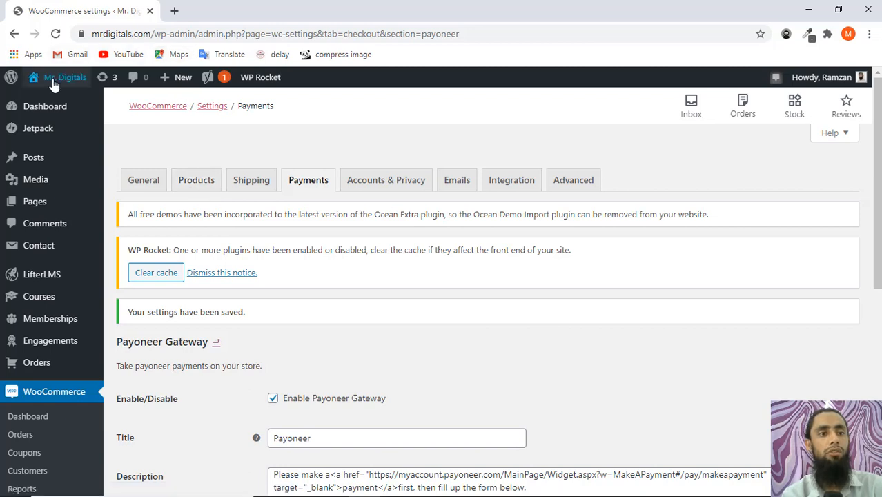
Open the live storefront from the admin bar in a new browser tab.
{"action": "mouse_move", "coordinate": [49, 91]}
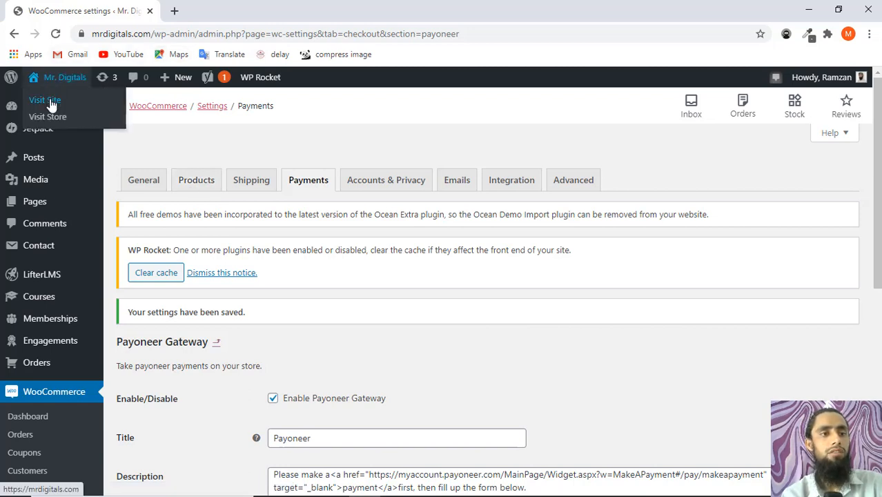
{"action": "middle_click", "coordinate": [50, 102]}
{"action": "left_click", "coordinate": [198, 11]}
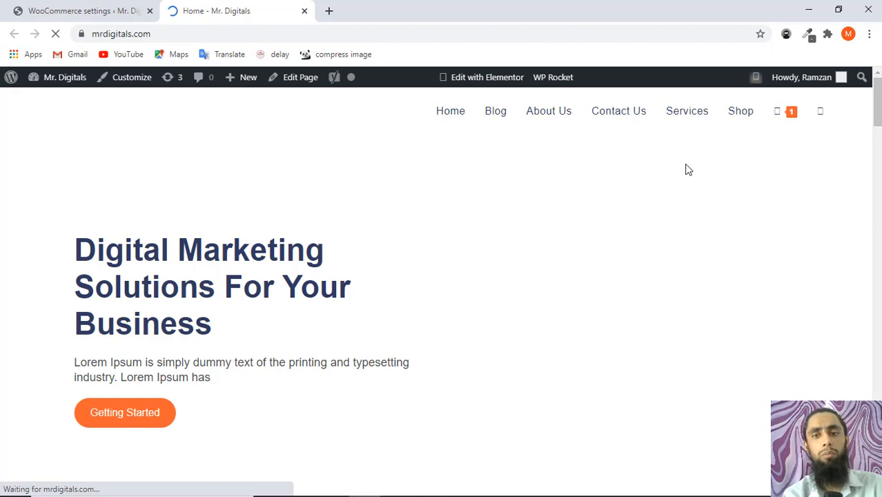
Open First Product (₹10.00) from the Shop page and add it to the cart.
{"action": "left_click", "coordinate": [730, 115]}
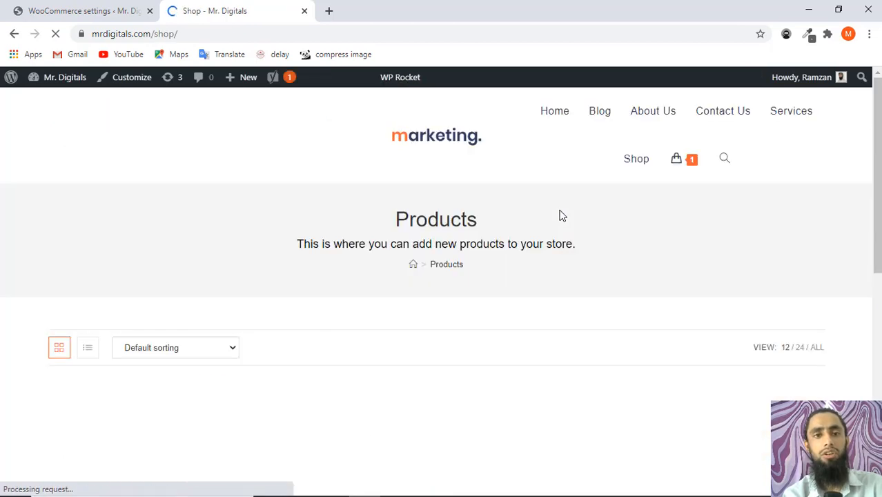
{"action": "scroll", "coordinate": [453, 319], "scroll_direction": "down", "scroll_amount": 1}
{"action": "scroll", "coordinate": [452, 317], "scroll_direction": "down", "scroll_amount": 2}
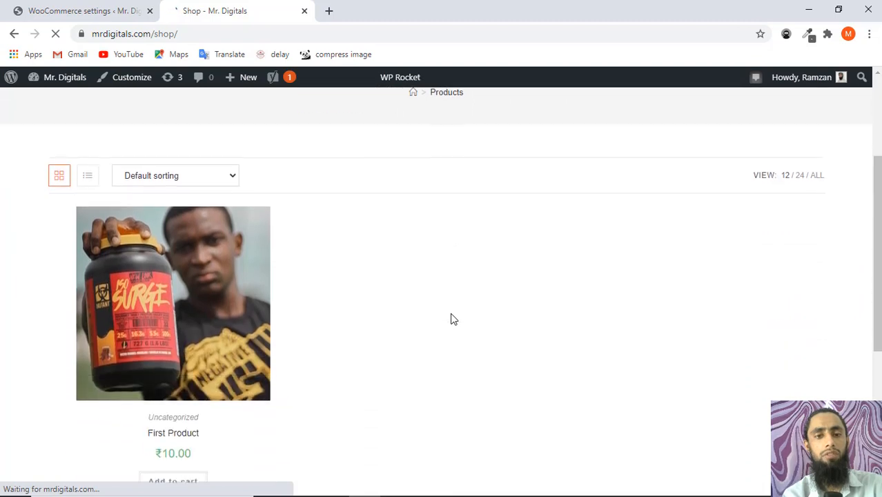
{"action": "left_click", "coordinate": [175, 290]}
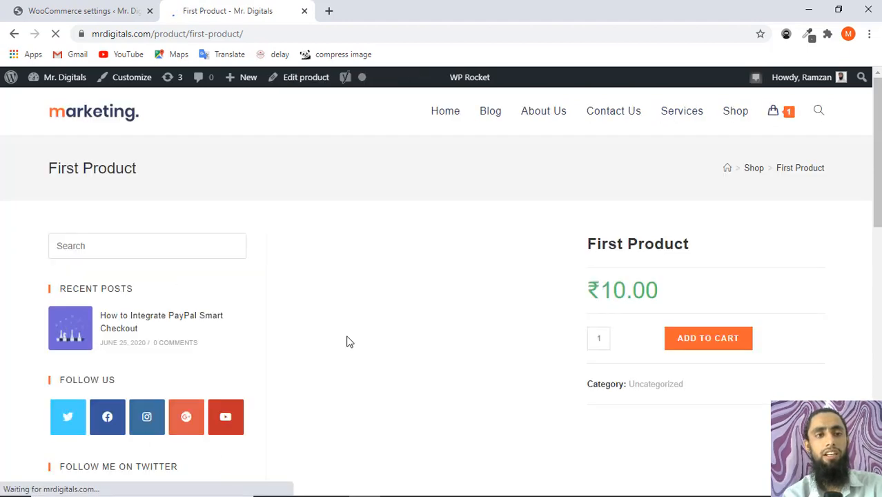
{"action": "scroll", "coordinate": [701, 369], "scroll_direction": "down", "scroll_amount": 1}
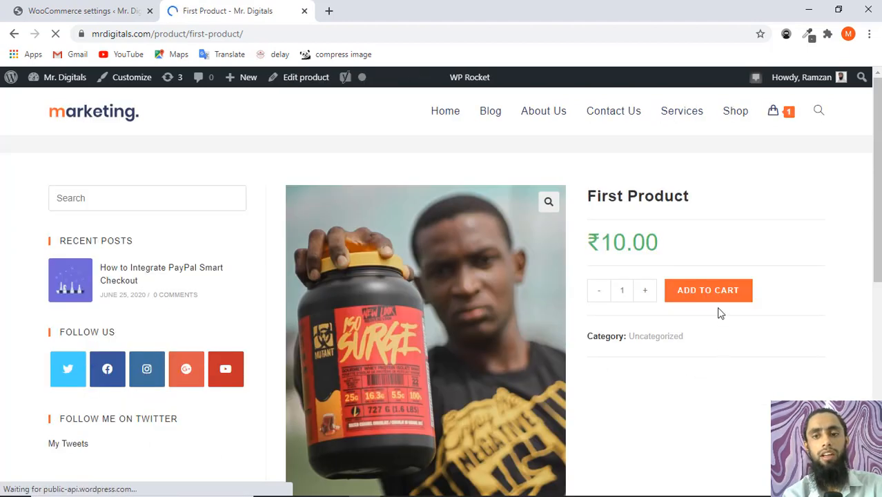
{"action": "left_click", "coordinate": [711, 287]}
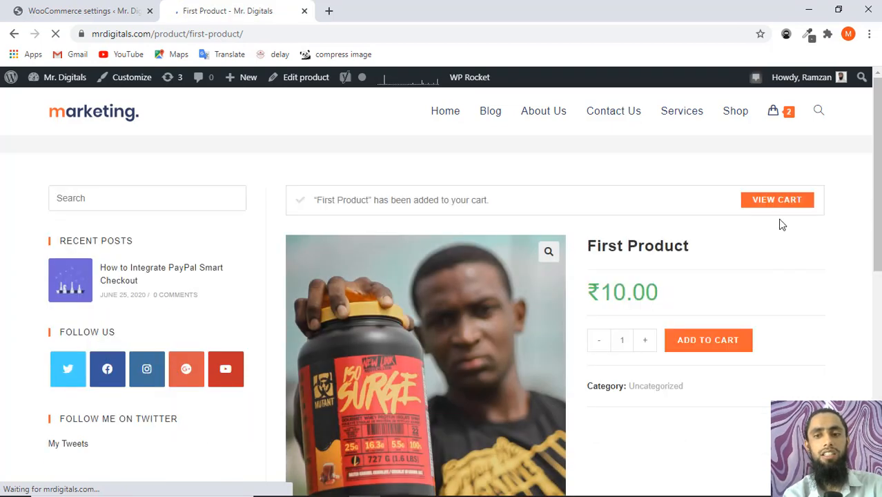
Lower First Product's cart quantity to 1, update the cart, and proceed to checkout.
{"action": "left_click", "coordinate": [780, 205]}
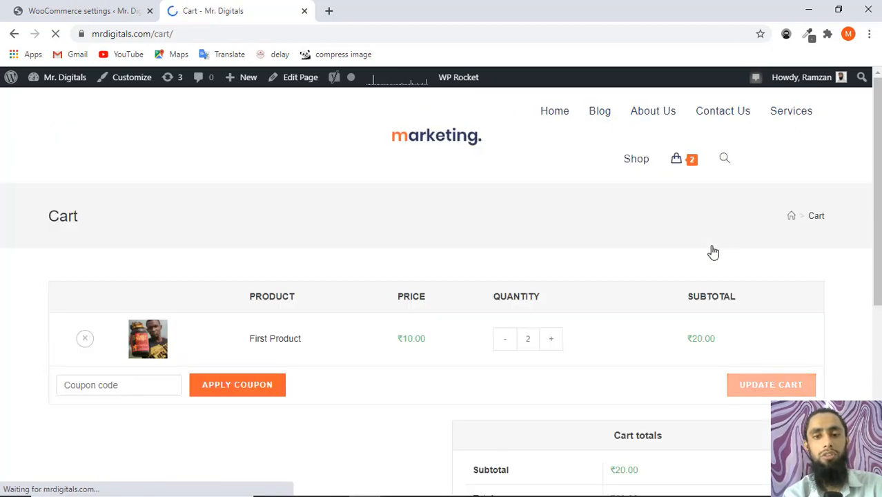
{"action": "scroll", "coordinate": [713, 253], "scroll_direction": "down", "scroll_amount": 3}
{"action": "scroll", "coordinate": [713, 253], "scroll_direction": "up", "scroll_amount": 1}
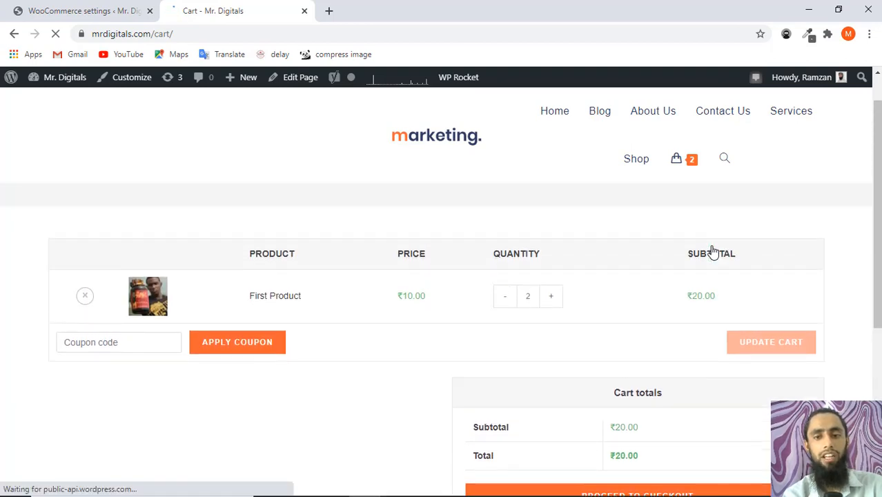
{"action": "left_click", "coordinate": [506, 298]}
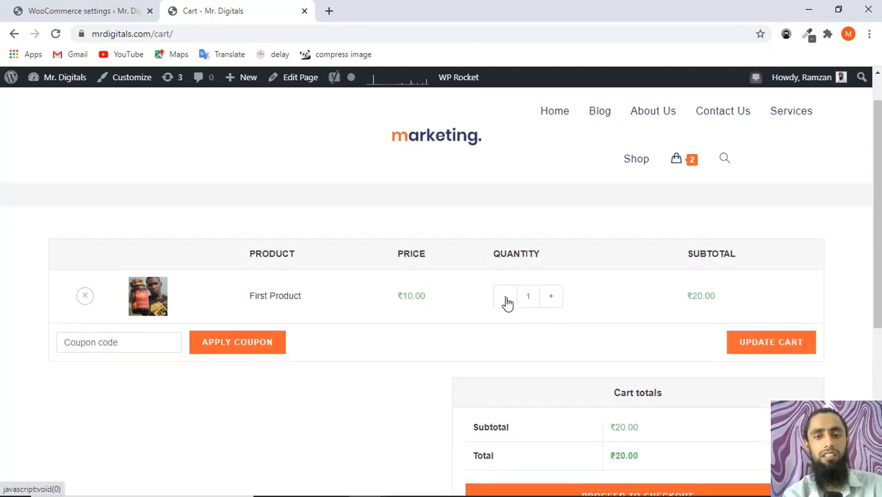
{"action": "left_click", "coordinate": [766, 353]}
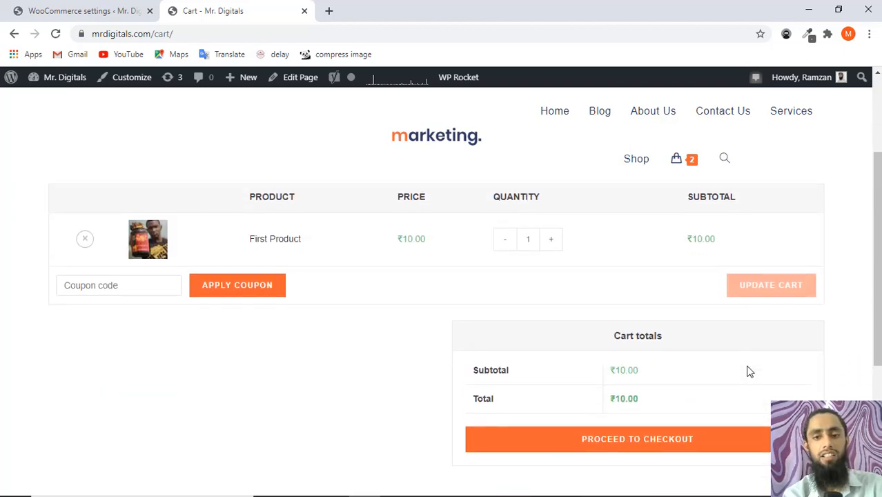
{"action": "left_click", "coordinate": [643, 446]}
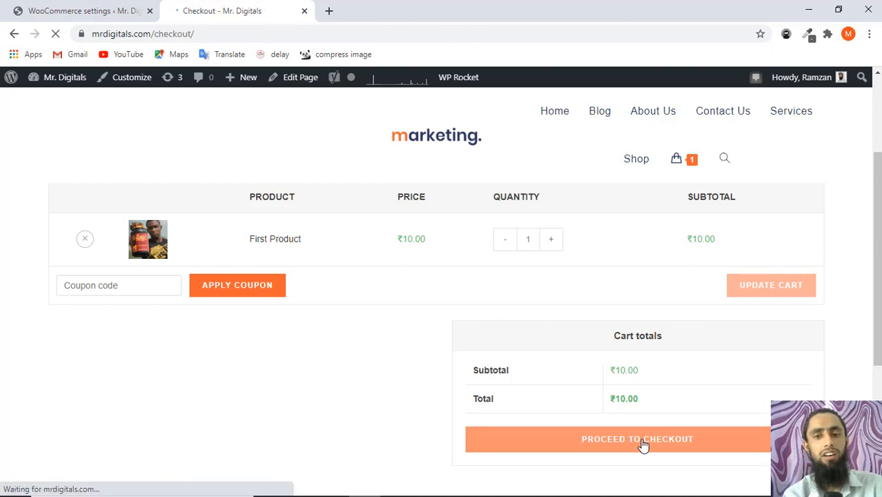
Scroll to the checkout's Payoneer section and click into its email field.
{"action": "scroll", "coordinate": [642, 446], "scroll_direction": "down", "scroll_amount": 1}
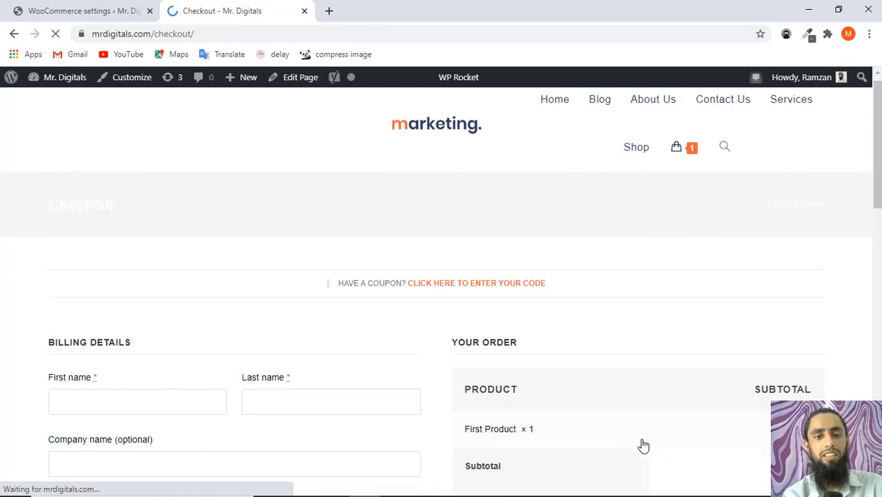
{"action": "scroll", "coordinate": [642, 446], "scroll_direction": "down", "scroll_amount": 1}
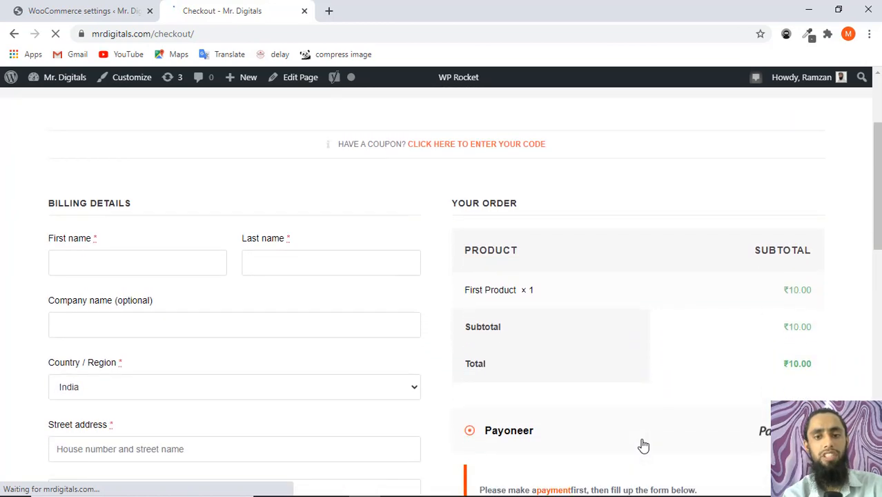
{"action": "scroll", "coordinate": [643, 447], "scroll_direction": "down", "scroll_amount": 1}
{"action": "scroll", "coordinate": [642, 447], "scroll_direction": "down", "scroll_amount": 4}
{"action": "scroll", "coordinate": [643, 445], "scroll_direction": "up", "scroll_amount": 4}
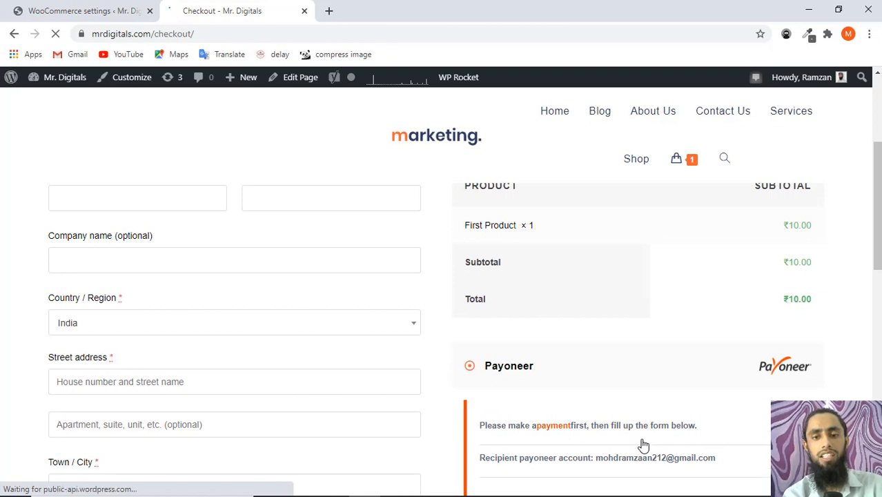
{"action": "scroll", "coordinate": [643, 445], "scroll_direction": "down", "scroll_amount": 1}
{"action": "scroll", "coordinate": [643, 446], "scroll_direction": "down", "scroll_amount": 1}
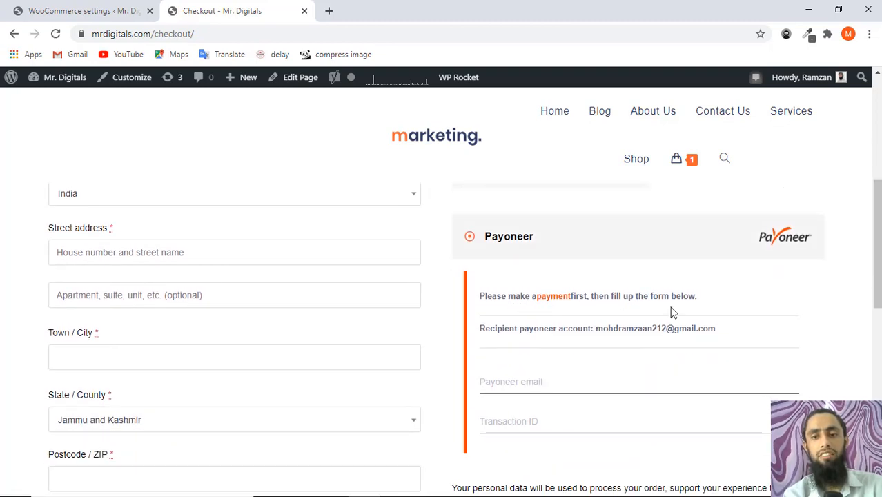
{"action": "scroll", "coordinate": [645, 339], "scroll_direction": "down", "scroll_amount": 2}
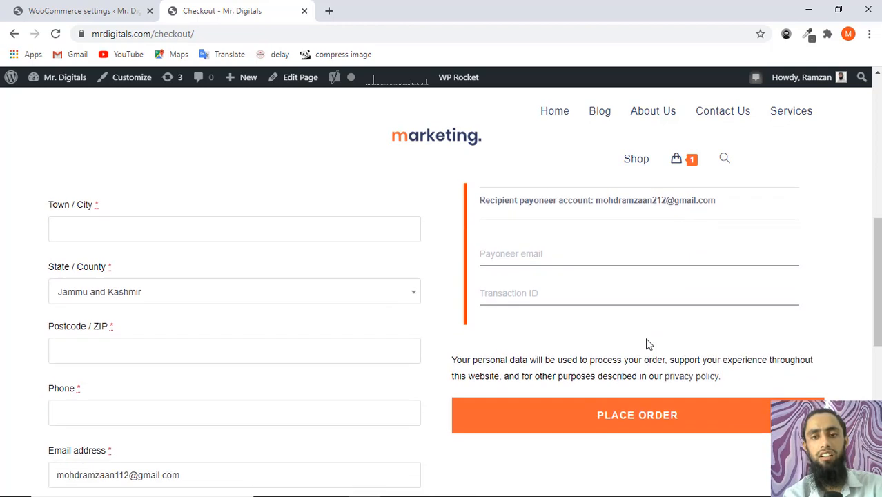
{"action": "left_click", "coordinate": [527, 253]}
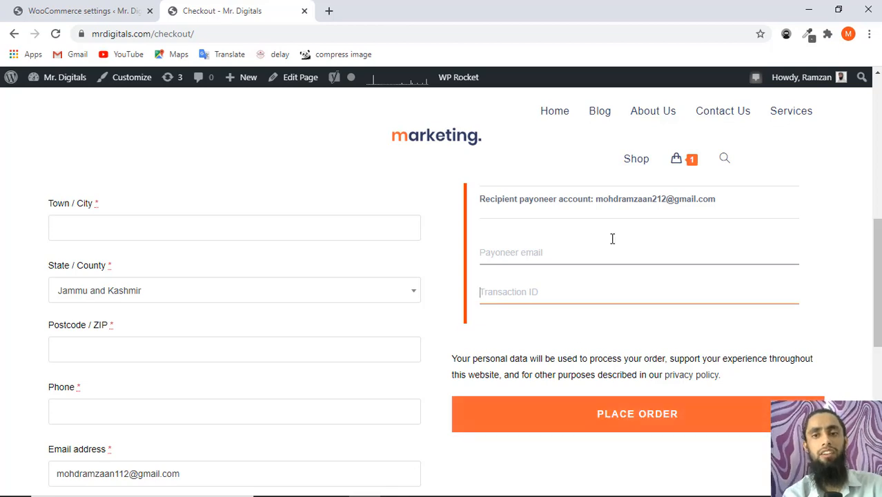
Review the Payoneer email and Transaction ID fields, then switch back to the gateway settings tab.
{"action": "scroll", "coordinate": [612, 238], "scroll_direction": "up", "scroll_amount": 4}
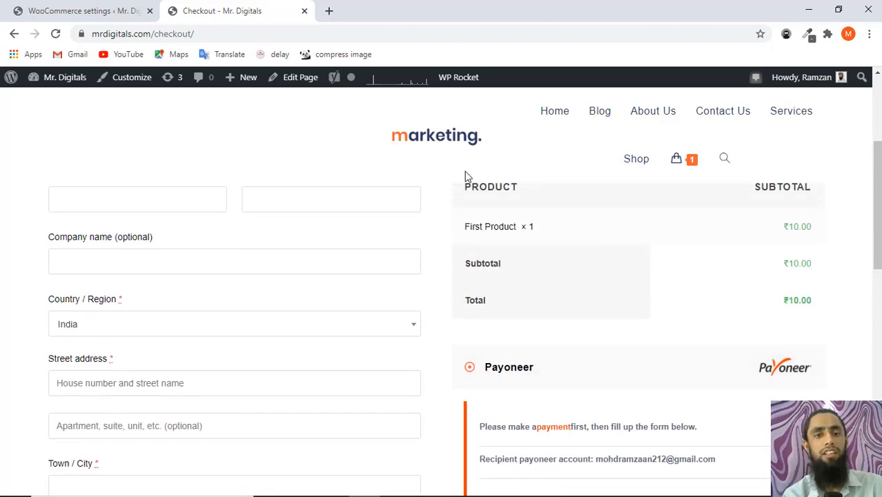
{"action": "scroll", "coordinate": [328, 161], "scroll_direction": "down", "scroll_amount": 3}
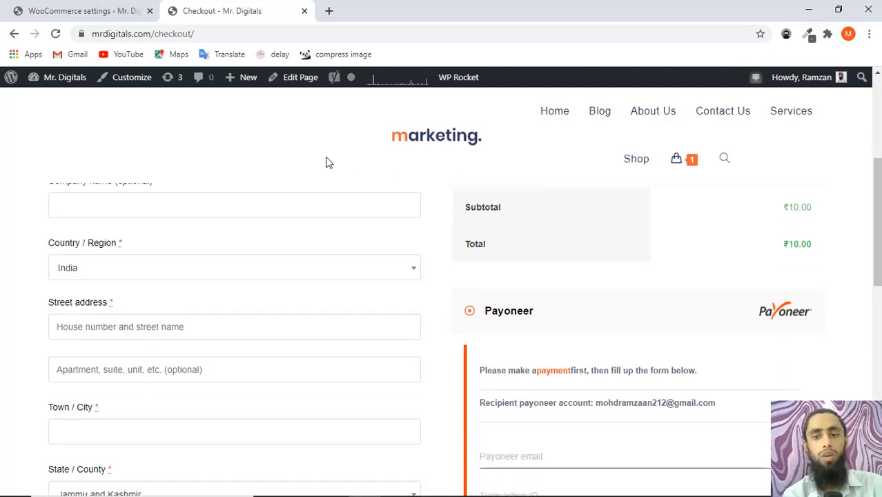
{"action": "scroll", "coordinate": [329, 162], "scroll_direction": "down", "scroll_amount": 3}
{"action": "scroll", "coordinate": [325, 161], "scroll_direction": "up", "scroll_amount": 7}
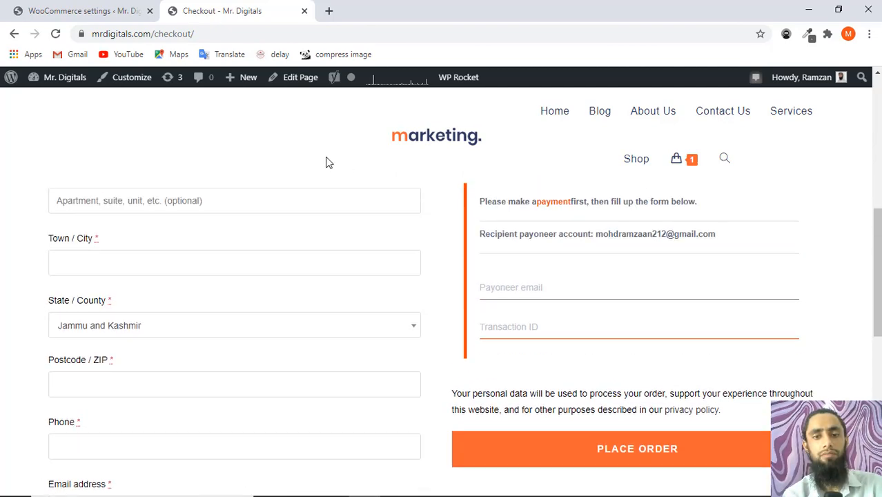
{"action": "scroll", "coordinate": [451, 257], "scroll_direction": "down", "scroll_amount": 4}
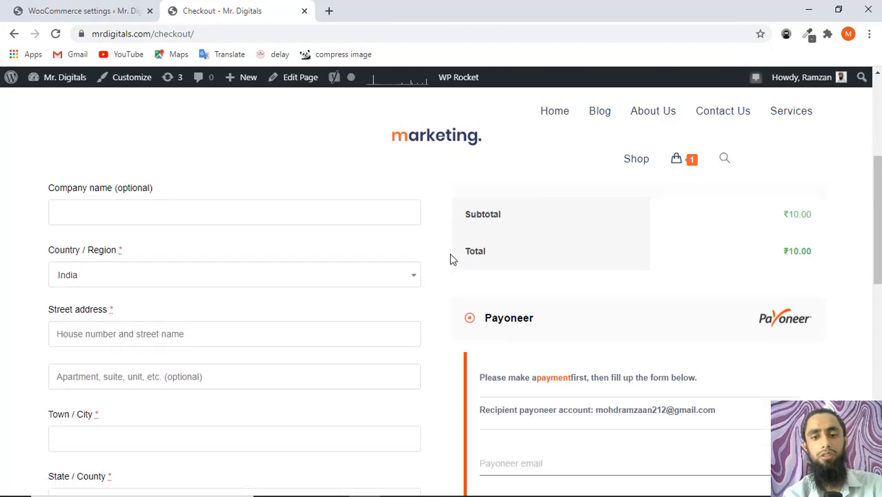
{"action": "left_click", "coordinate": [114, 11]}
Inspect the saved Payoneer description text, then return to the storefront Checkout tab.
{"action": "scroll", "coordinate": [320, 315], "scroll_direction": "down", "scroll_amount": 2}
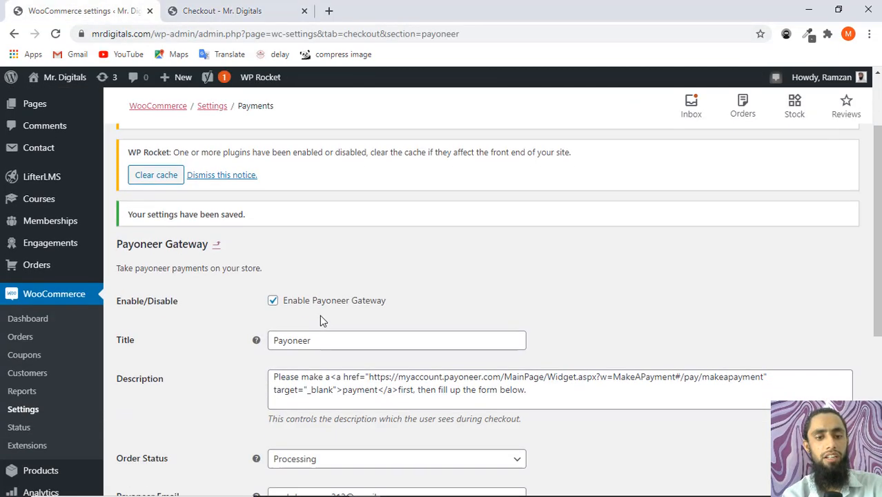
{"action": "left_click_drag", "start_coordinate": [533, 359], "coordinate": [268, 347]}
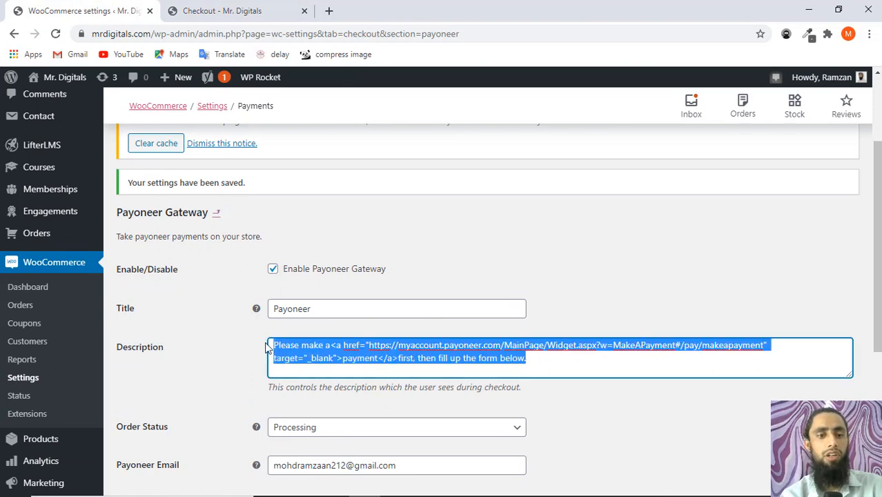
{"action": "left_click", "coordinate": [308, 347]}
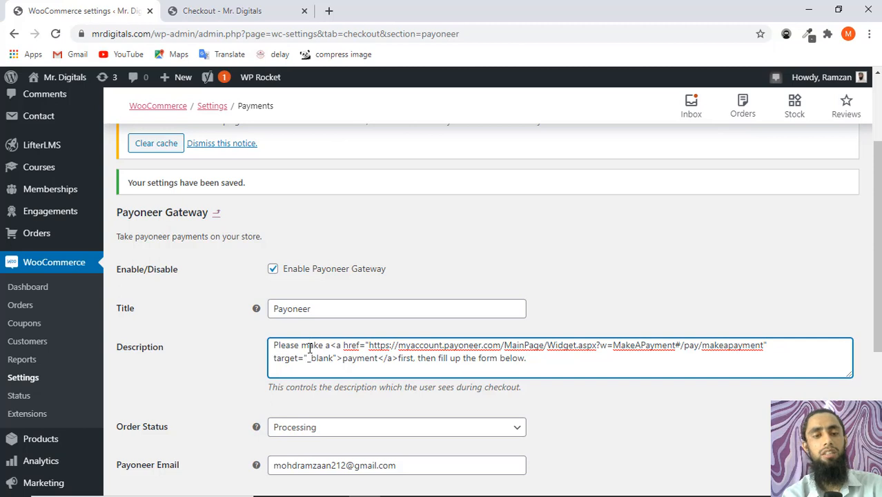
{"action": "left_click", "coordinate": [247, 9]}
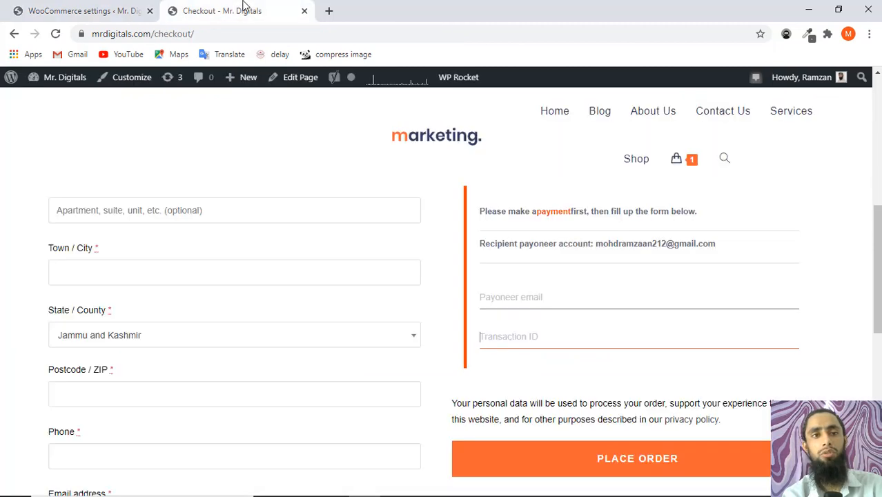